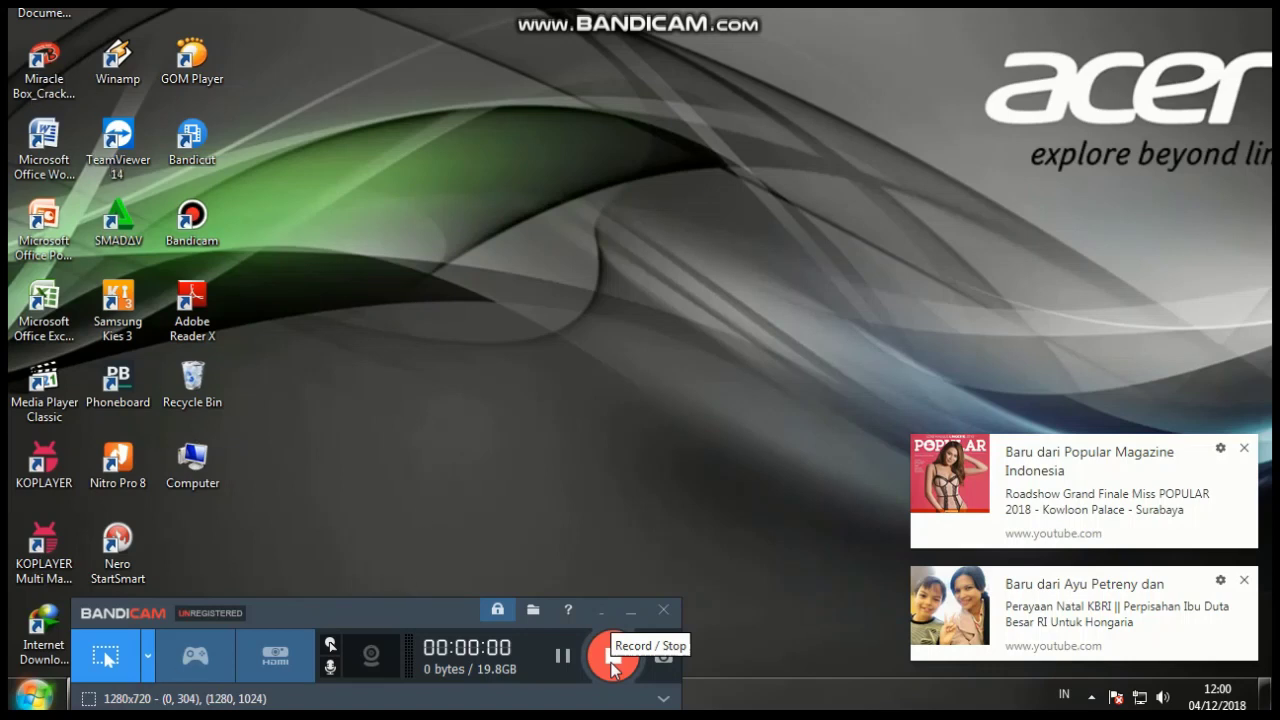
Step: Refresh the desktop, open Computer Management, and select the Qualcomm HS-USB QDLoader 9008 port under Ports (COM & LPT) in Device Manager
{"action": "right_click", "coordinate": [700, 184]}
{"action": "left_click", "coordinate": [749, 213]}
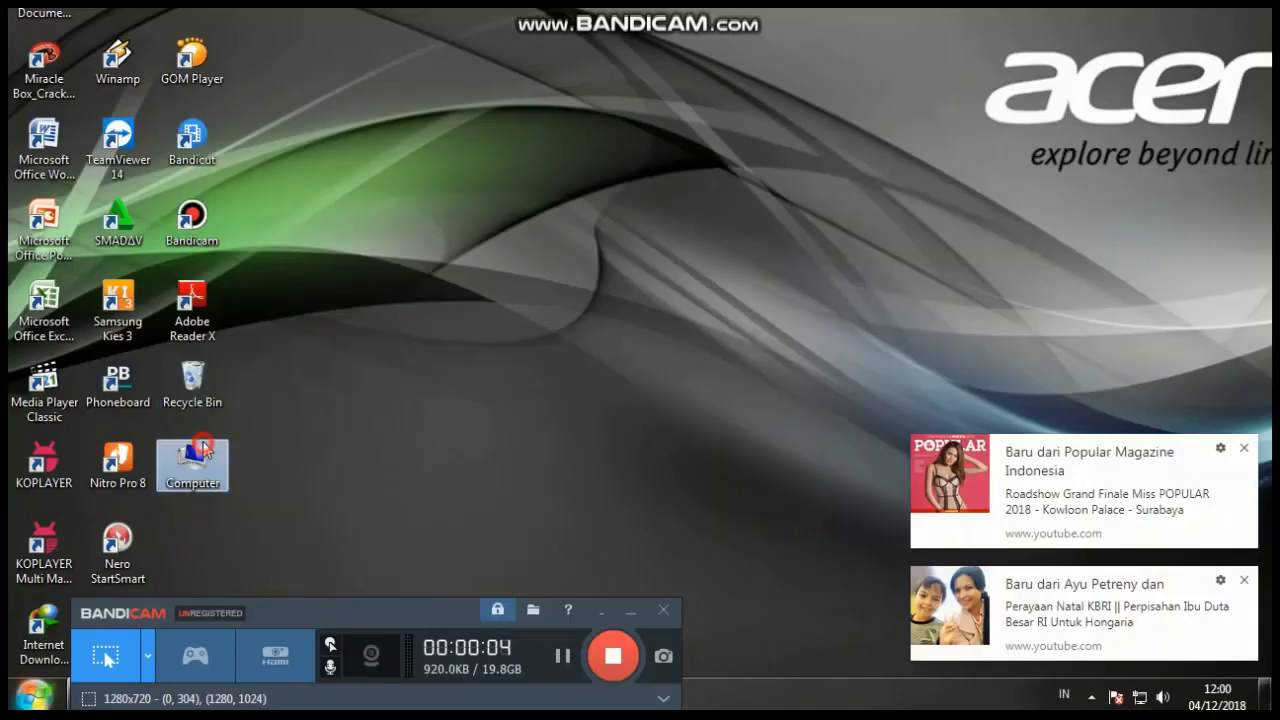
{"action": "right_click", "coordinate": [205, 445]}
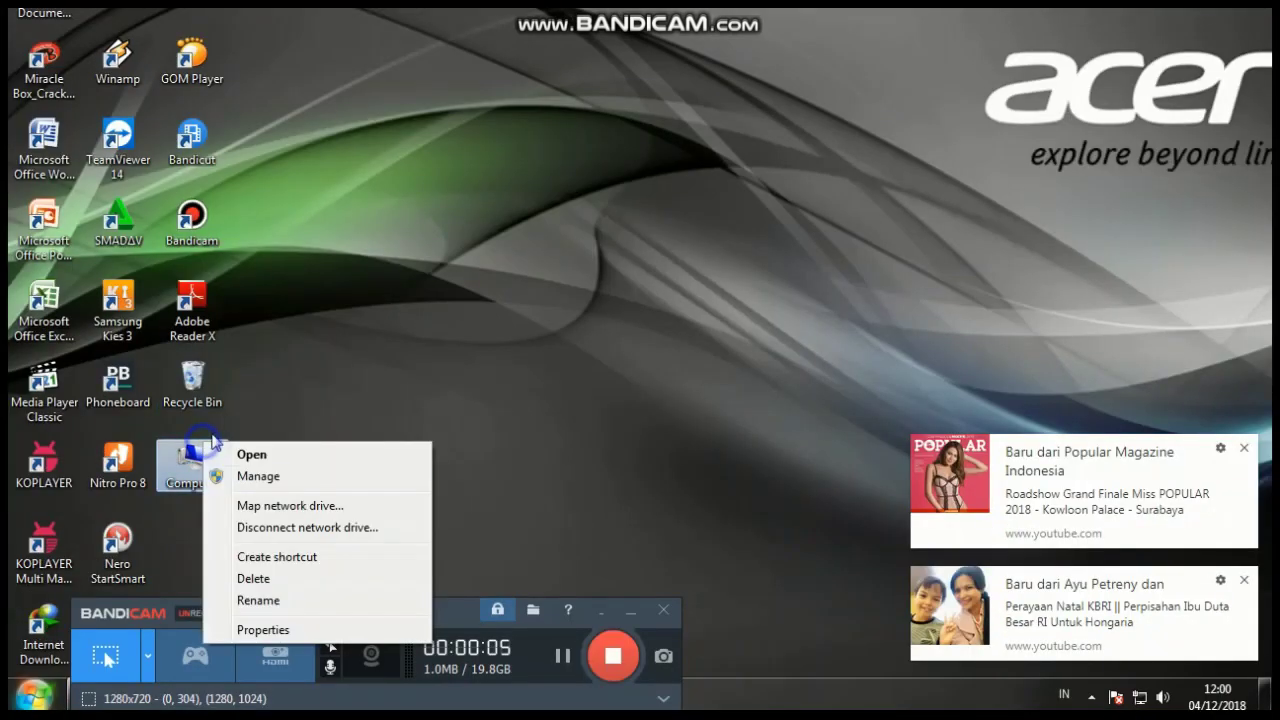
{"action": "left_click", "coordinate": [264, 478]}
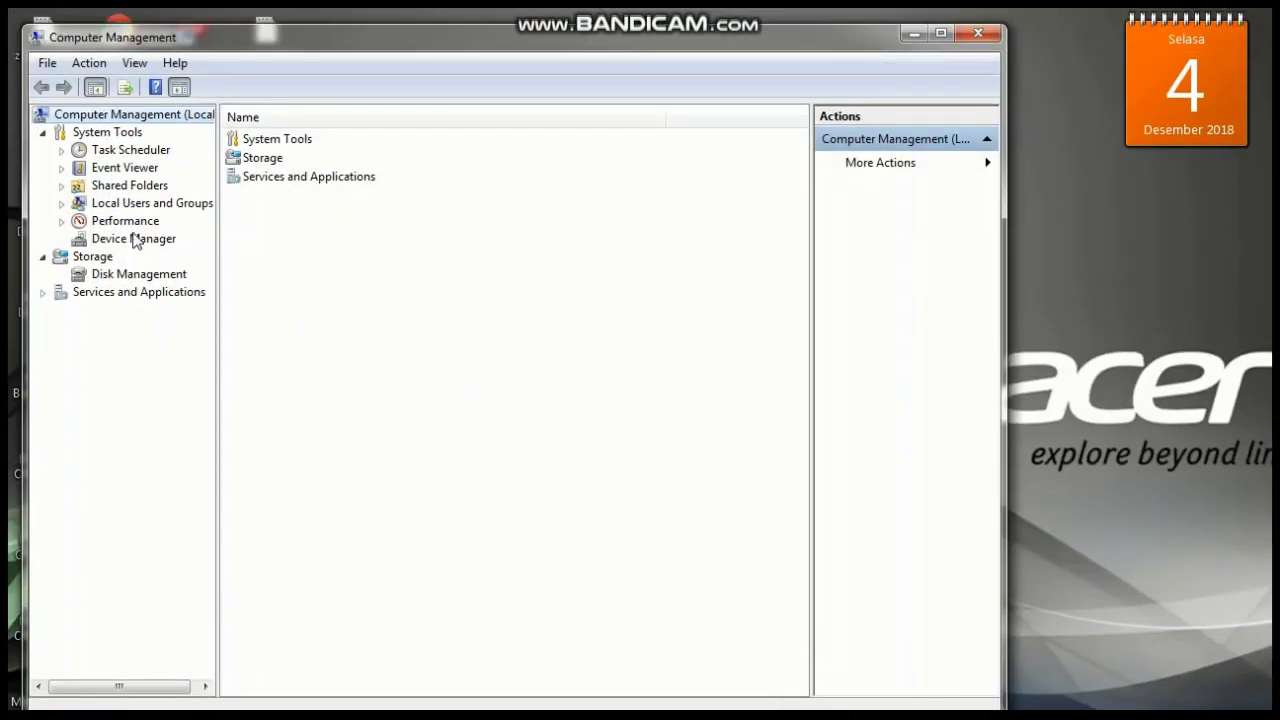
{"action": "left_click", "coordinate": [135, 240]}
{"action": "double_click", "coordinate": [355, 327]}
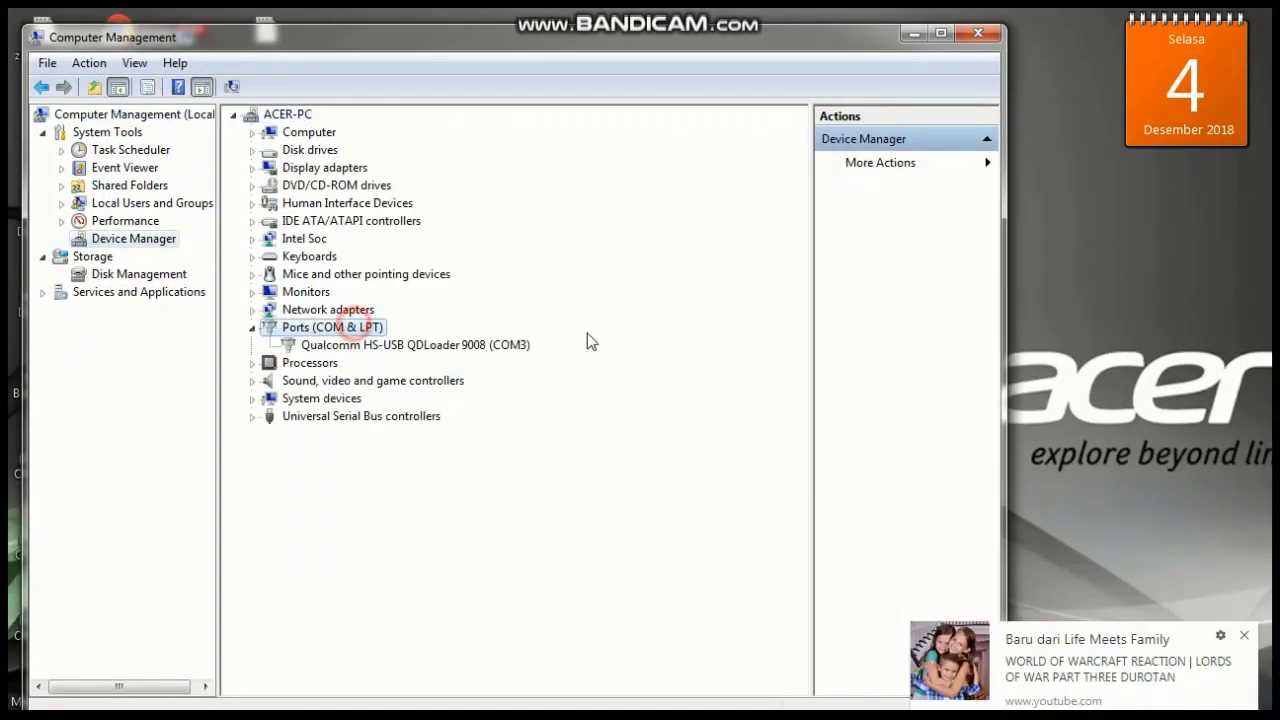
{"action": "left_click", "coordinate": [487, 348]}
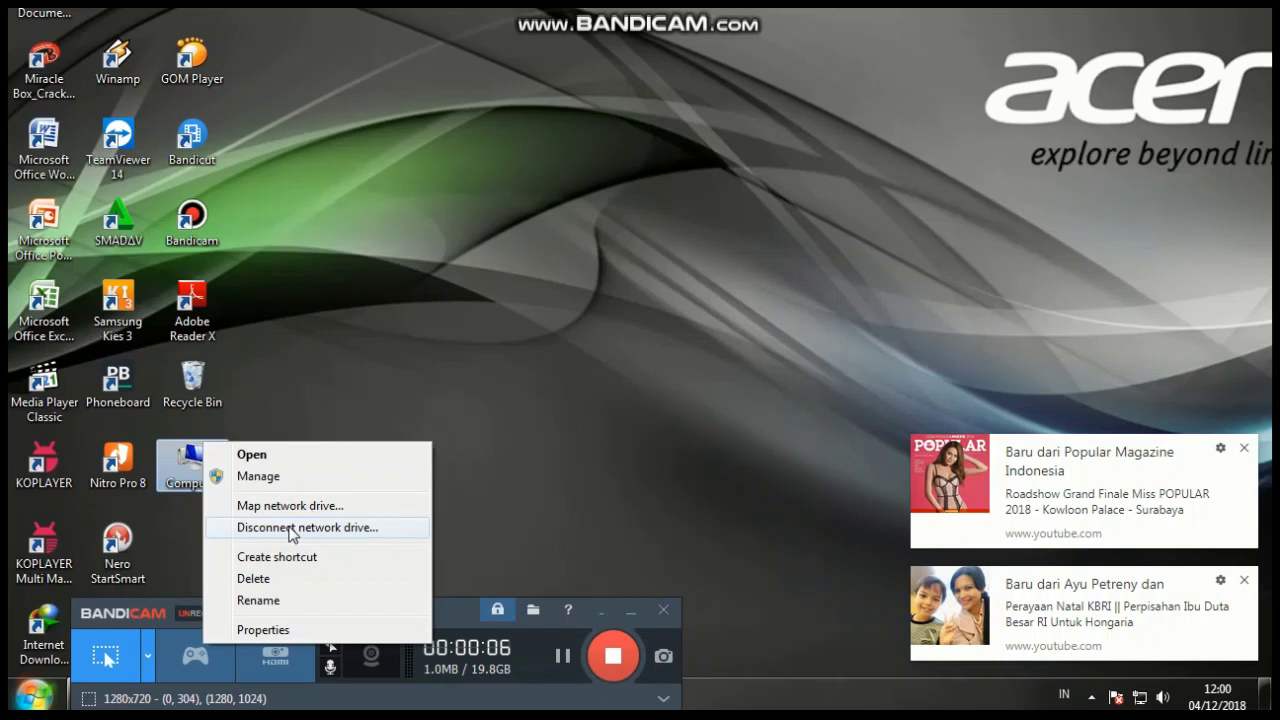
Step: Check the Qualcomm HS-USB QDLoader 9008 entry in Device Manager again, narrow and close Computer Management, and refresh the desktop
{"action": "left_click", "coordinate": [266, 478]}
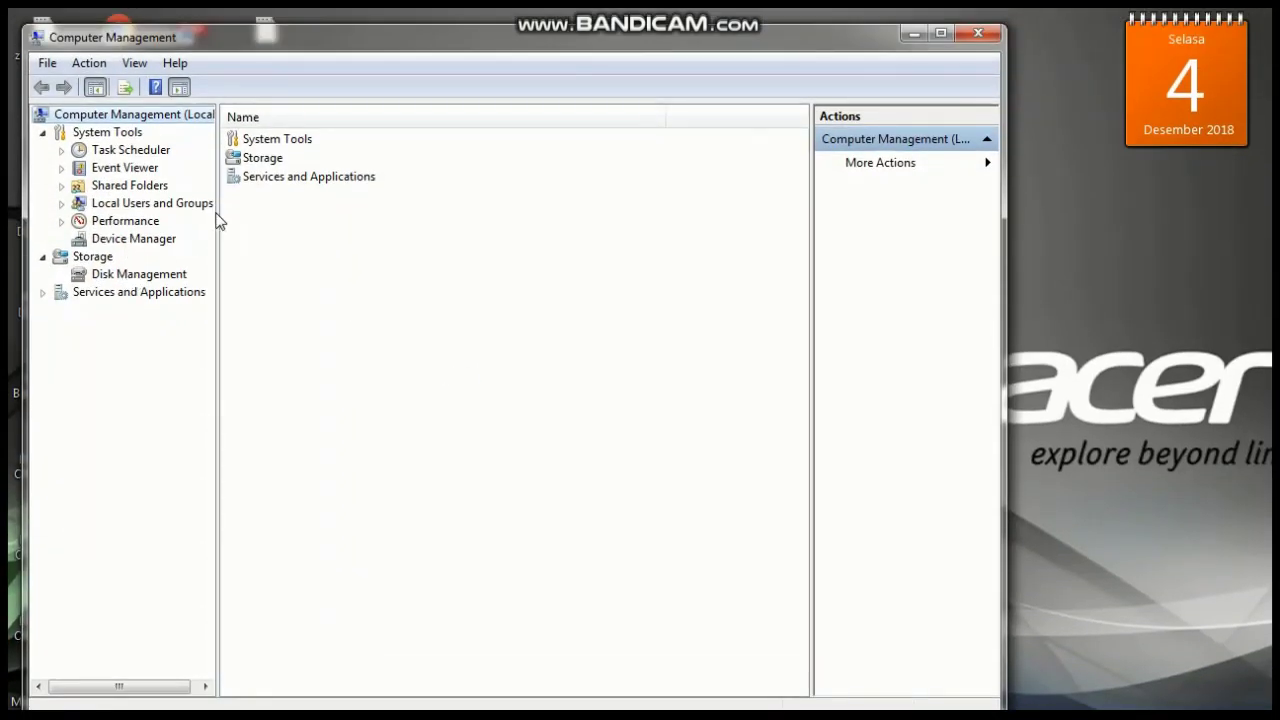
{"action": "left_click", "coordinate": [135, 240]}
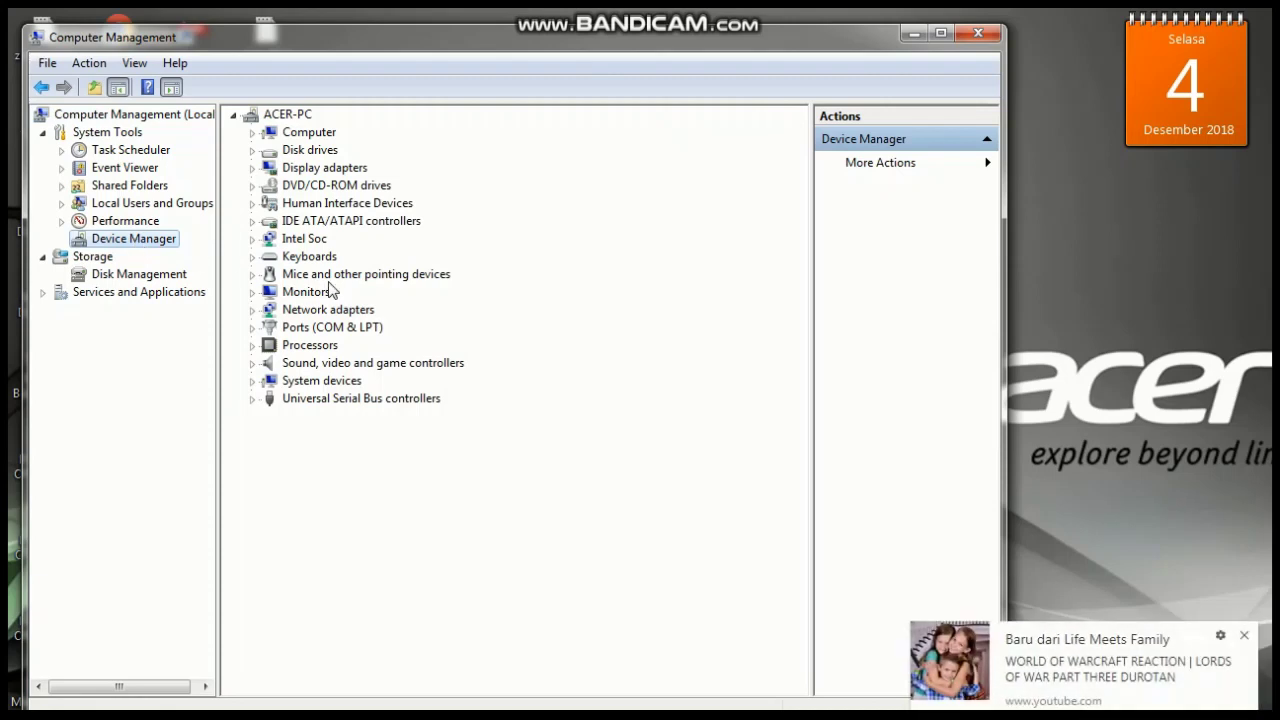
{"action": "double_click", "coordinate": [356, 327]}
{"action": "left_click", "coordinate": [490, 345]}
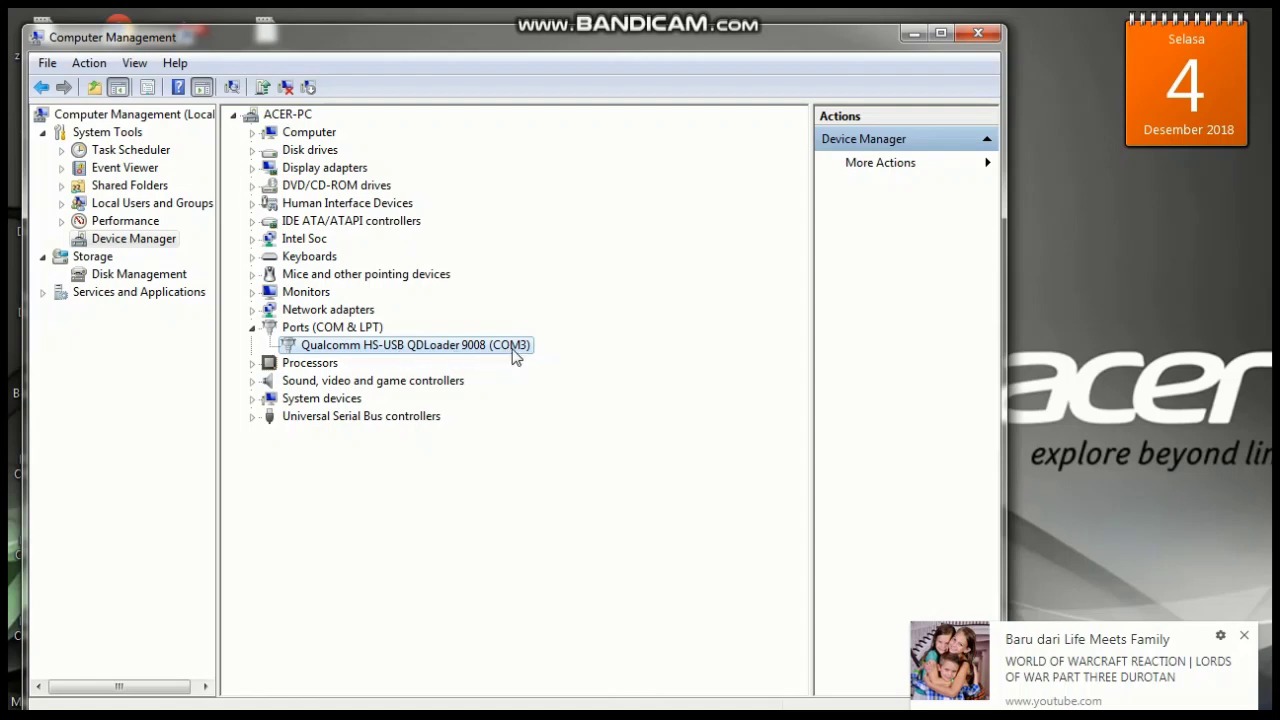
{"action": "left_click_drag", "start_coordinate": [1004, 295], "coordinate": [746, 350]}
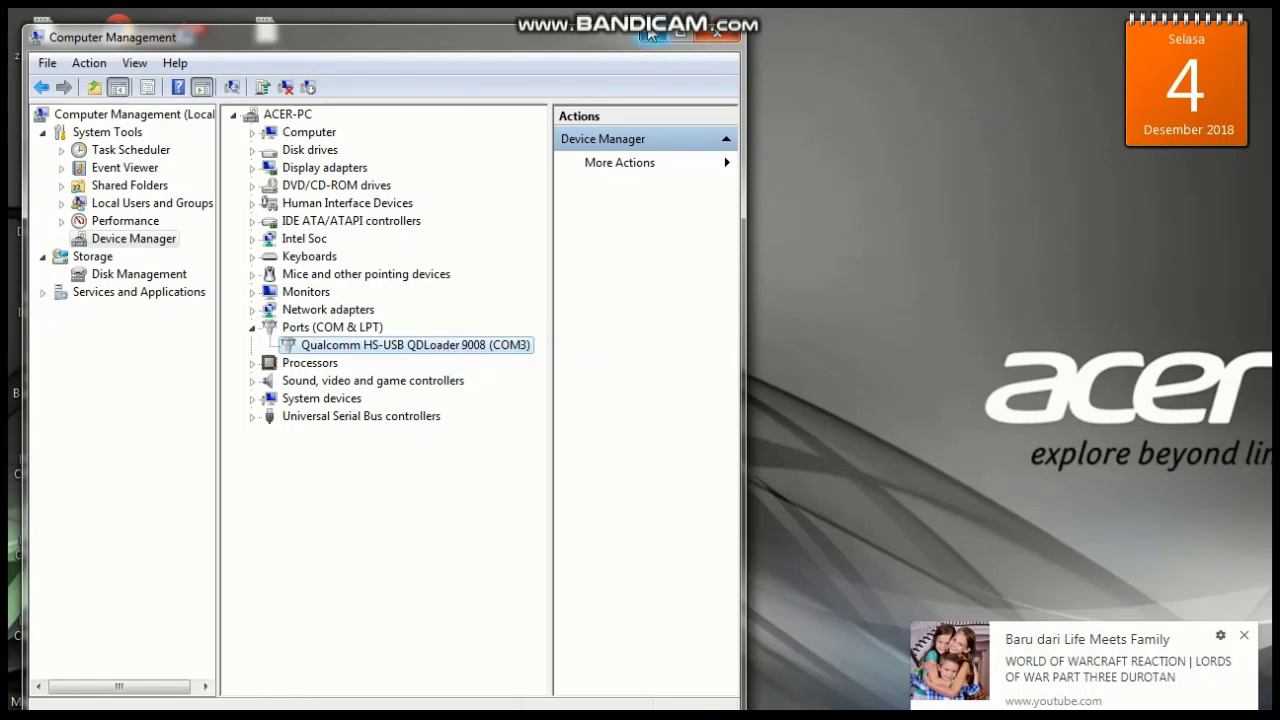
{"action": "left_click", "coordinate": [722, 38]}
{"action": "right_click", "coordinate": [511, 214]}
{"action": "left_click", "coordinate": [565, 272]}
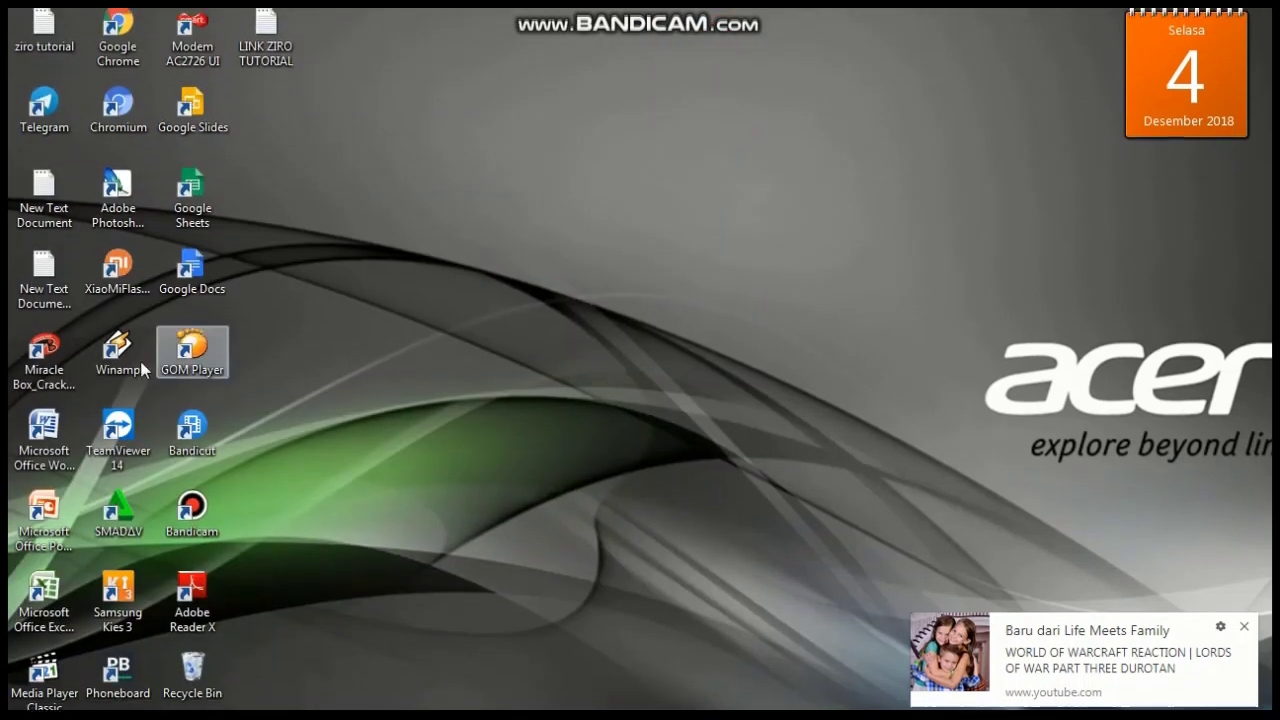
Step: Launch the Miracle Box 2.58 desktop shortcut in trial mode without registering, and refresh the desktop while it loads
{"action": "double_click", "coordinate": [44, 362]}
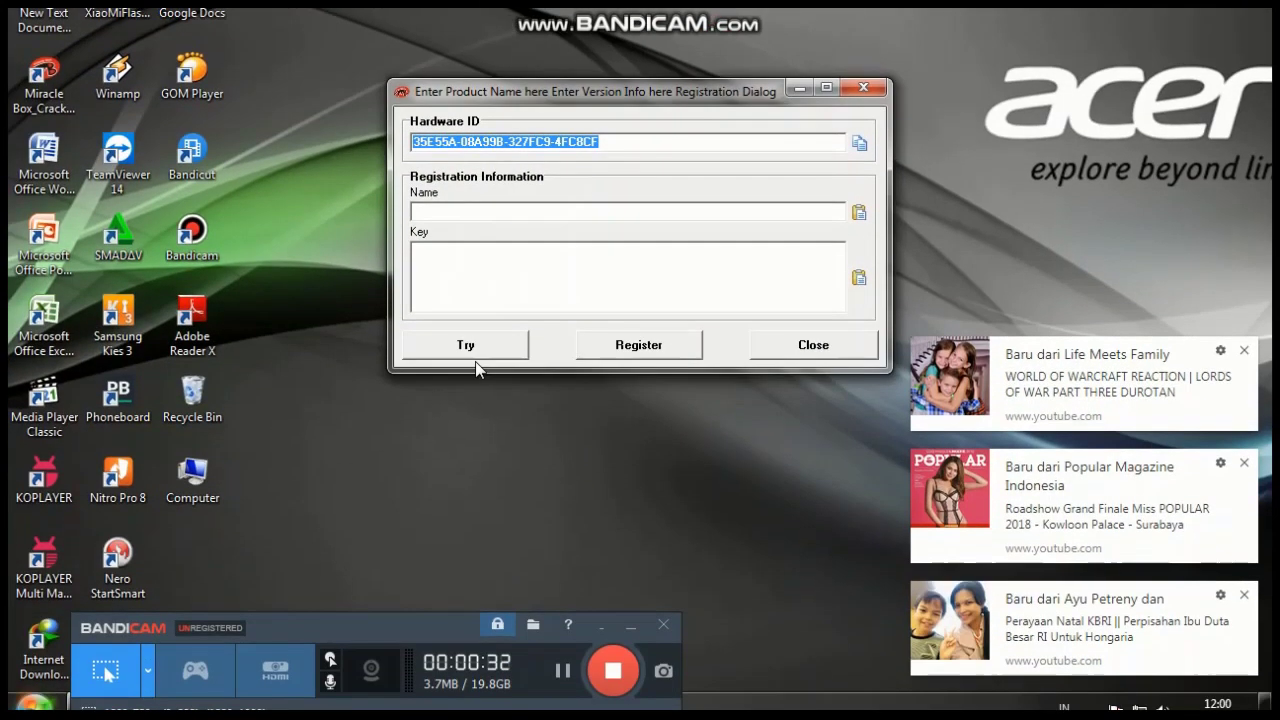
{"action": "left_click", "coordinate": [467, 498]}
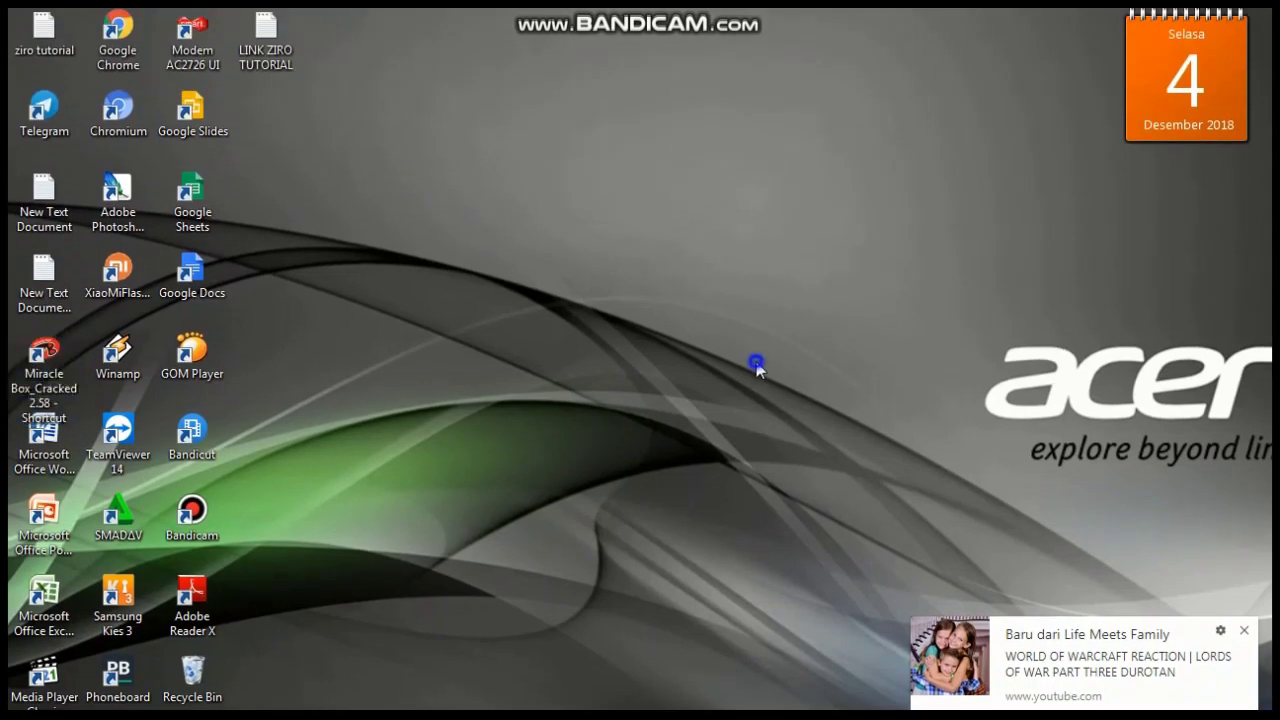
{"action": "right_click", "coordinate": [757, 370]}
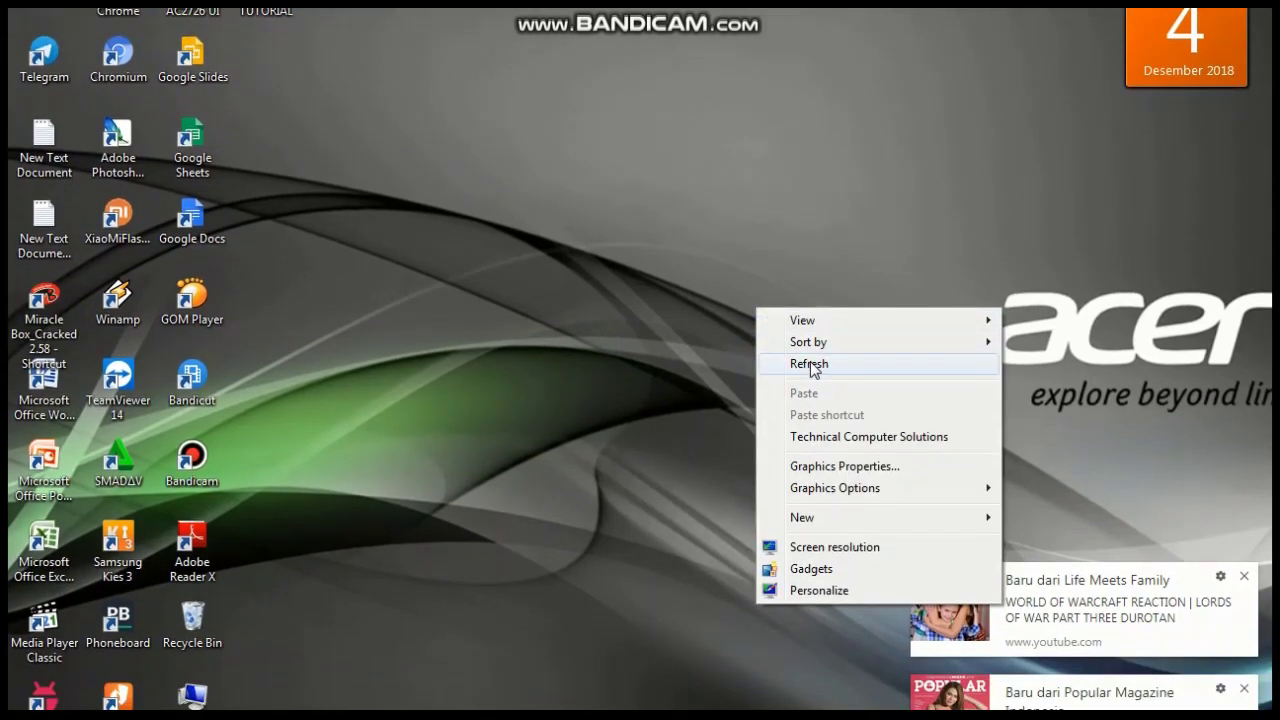
{"action": "left_click", "coordinate": [815, 364]}
Step: Dismiss all the YouTube notifications and move the Bandicam window aside to uncover the taskbar
{"action": "left_click", "coordinate": [1243, 584]}
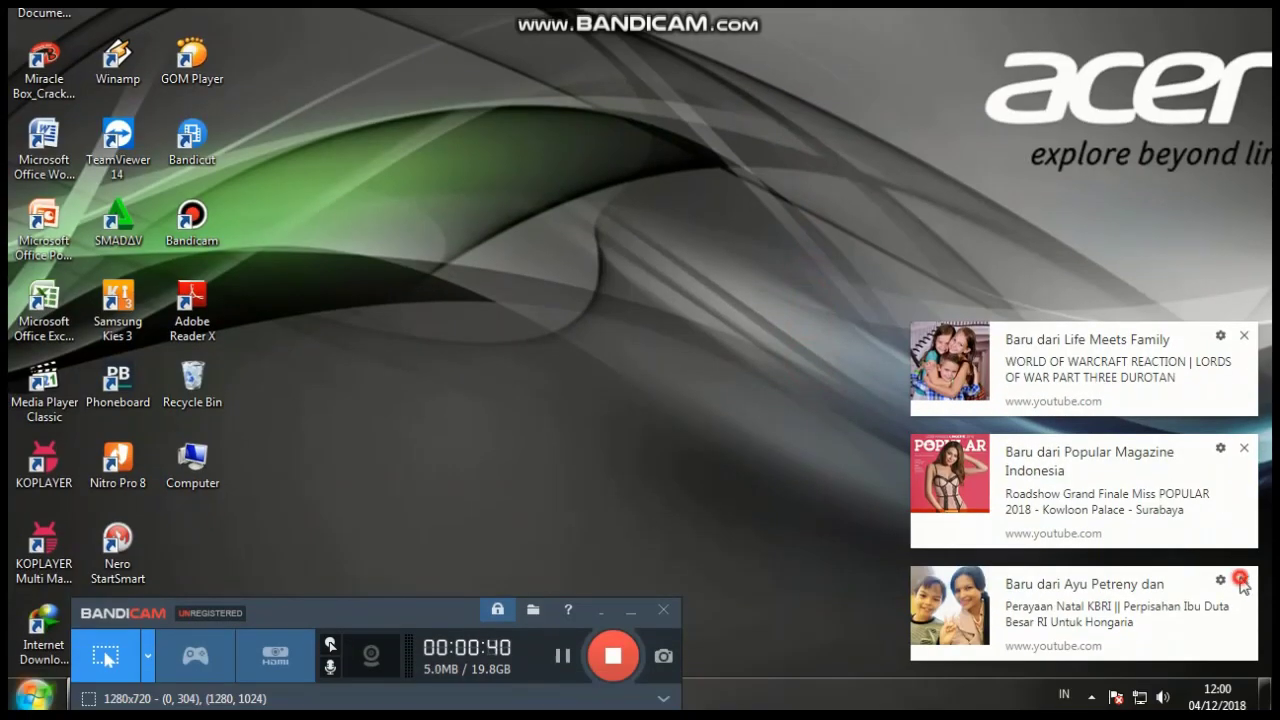
{"action": "left_click", "coordinate": [1243, 584]}
{"action": "left_click", "coordinate": [1243, 583]}
{"action": "left_click", "coordinate": [1243, 583]}
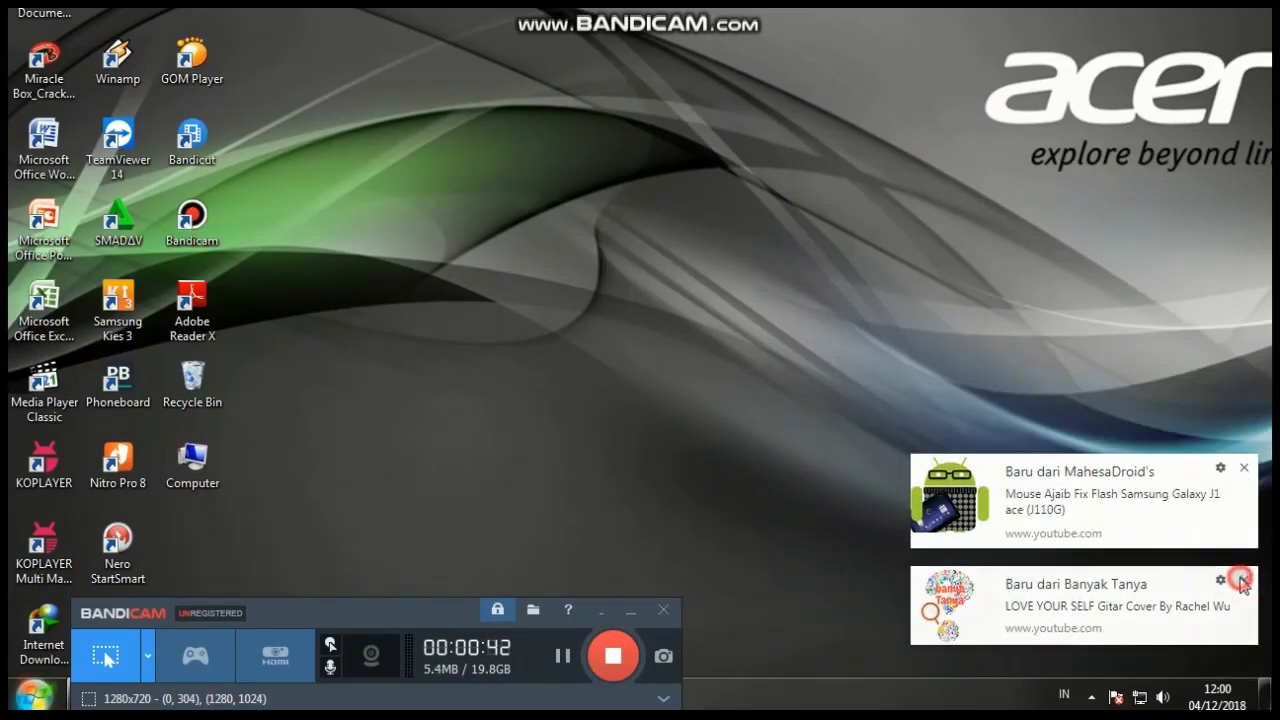
{"action": "left_click", "coordinate": [1243, 583]}
{"action": "left_click", "coordinate": [1243, 583]}
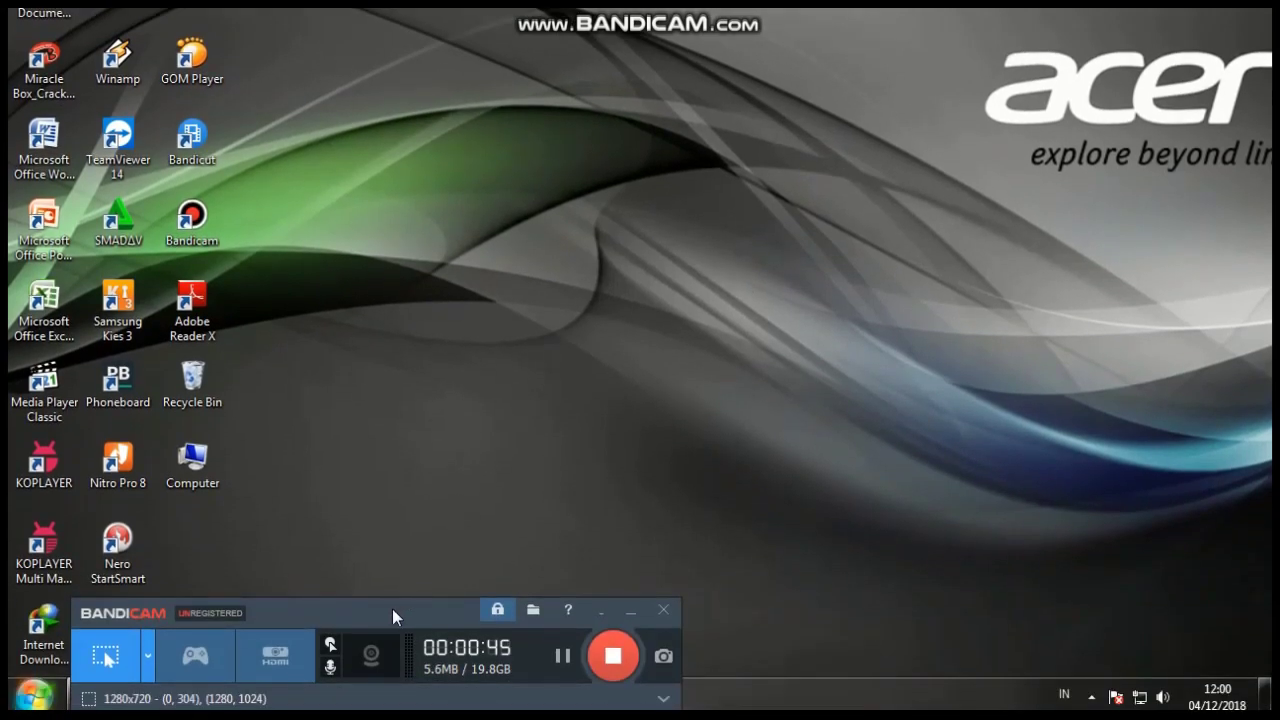
{"action": "left_click_drag", "start_coordinate": [394, 611], "coordinate": [957, 634]}
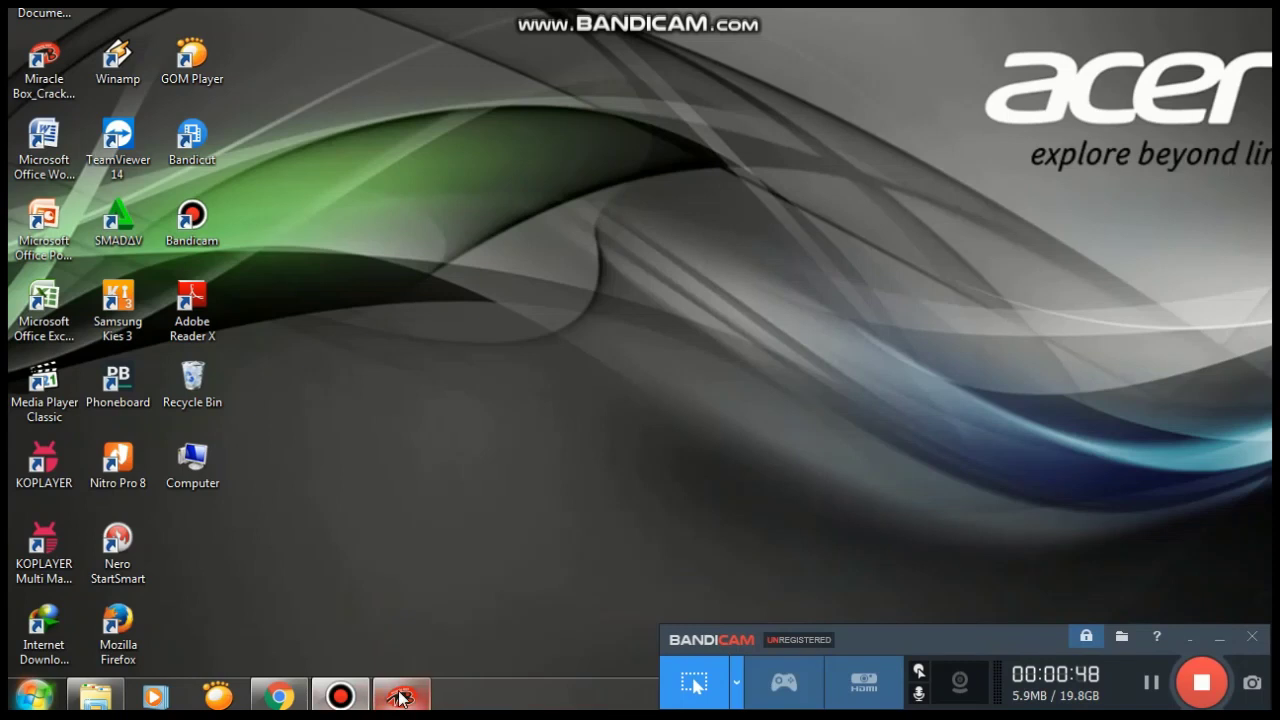
Step: Switch to the Miracle Box window and reposition it on the desktop, clear of the icons
{"action": "mouse_move", "coordinate": [400, 697]}
{"action": "left_click", "coordinate": [415, 613]}
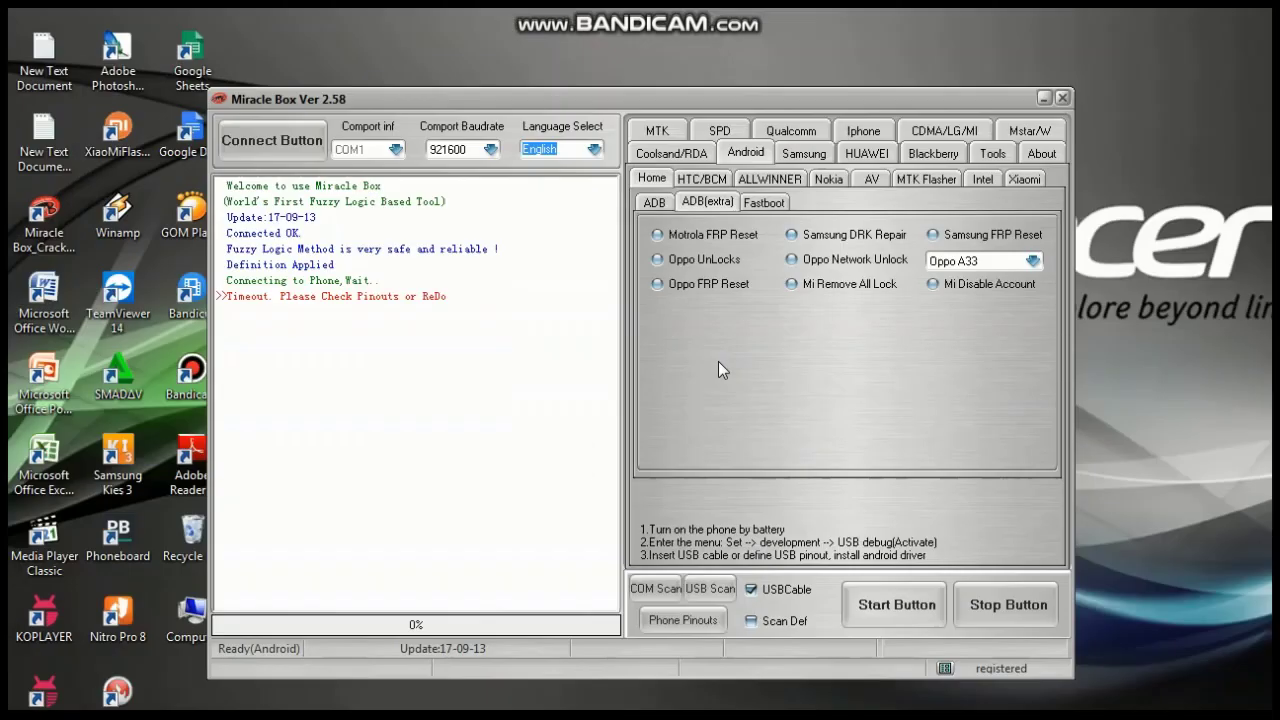
{"action": "left_click_drag", "start_coordinate": [623, 126], "coordinate": [684, 235]}
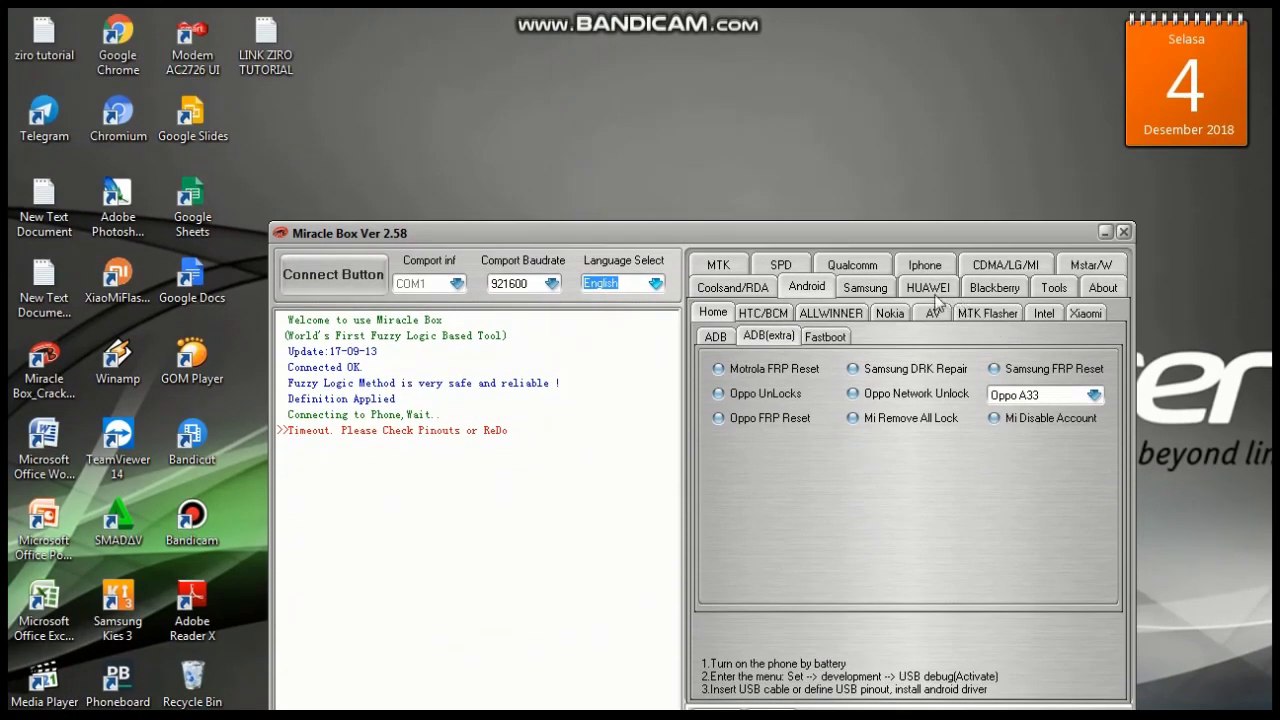
Step: Open the Qualcomm Read/format flash functions and scan for the phone's port, choosing COM3 (Qualcomm HS-USB QDLoader)
{"action": "left_click", "coordinate": [862, 268]}
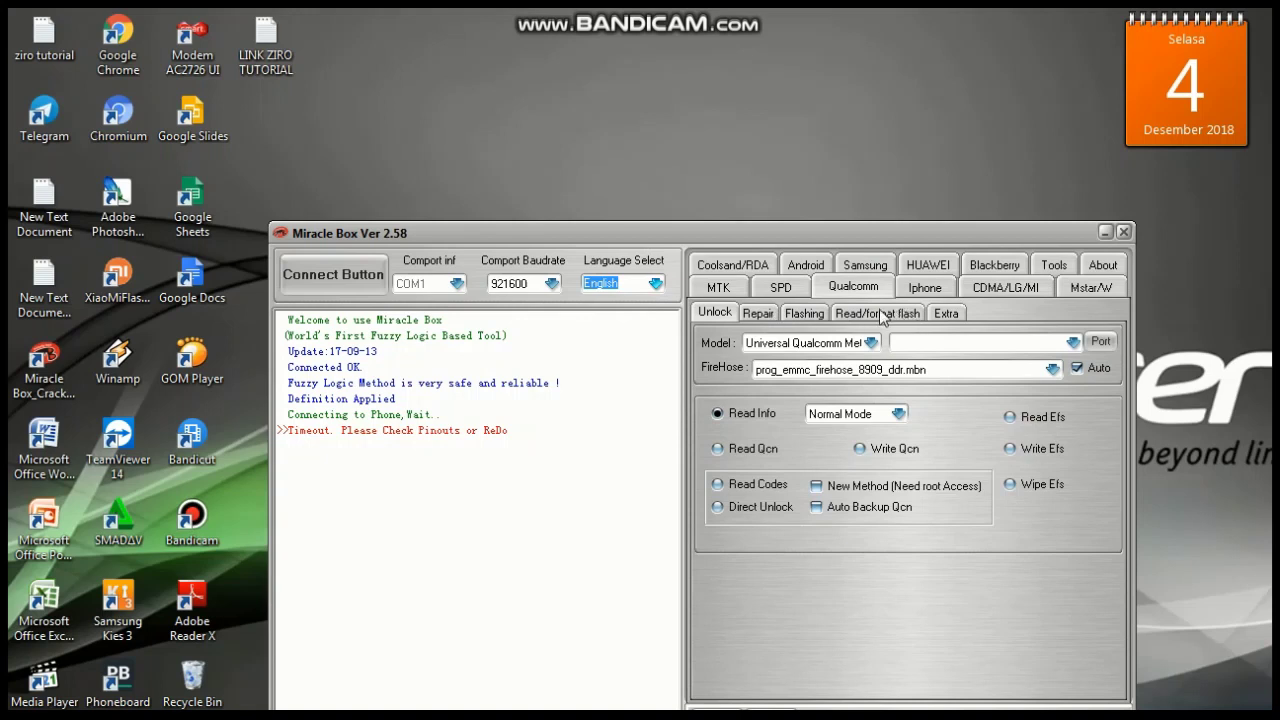
{"action": "left_click", "coordinate": [870, 315]}
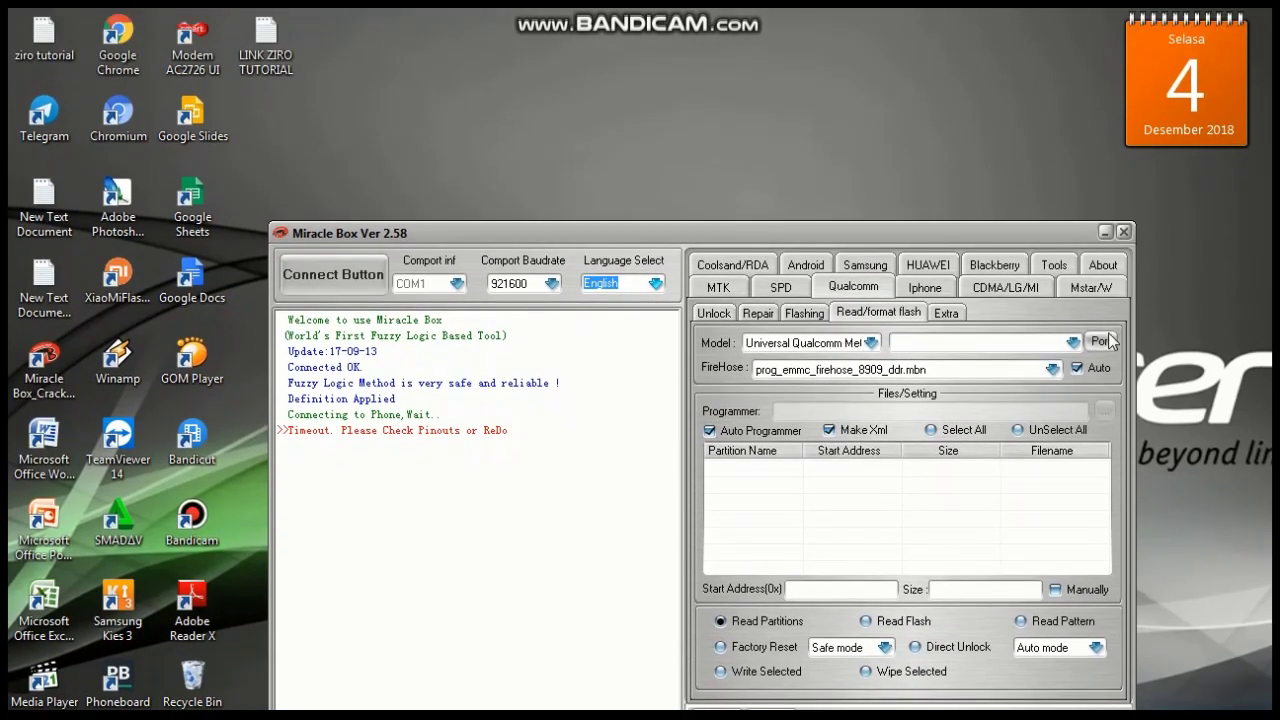
{"action": "left_click", "coordinate": [1101, 343]}
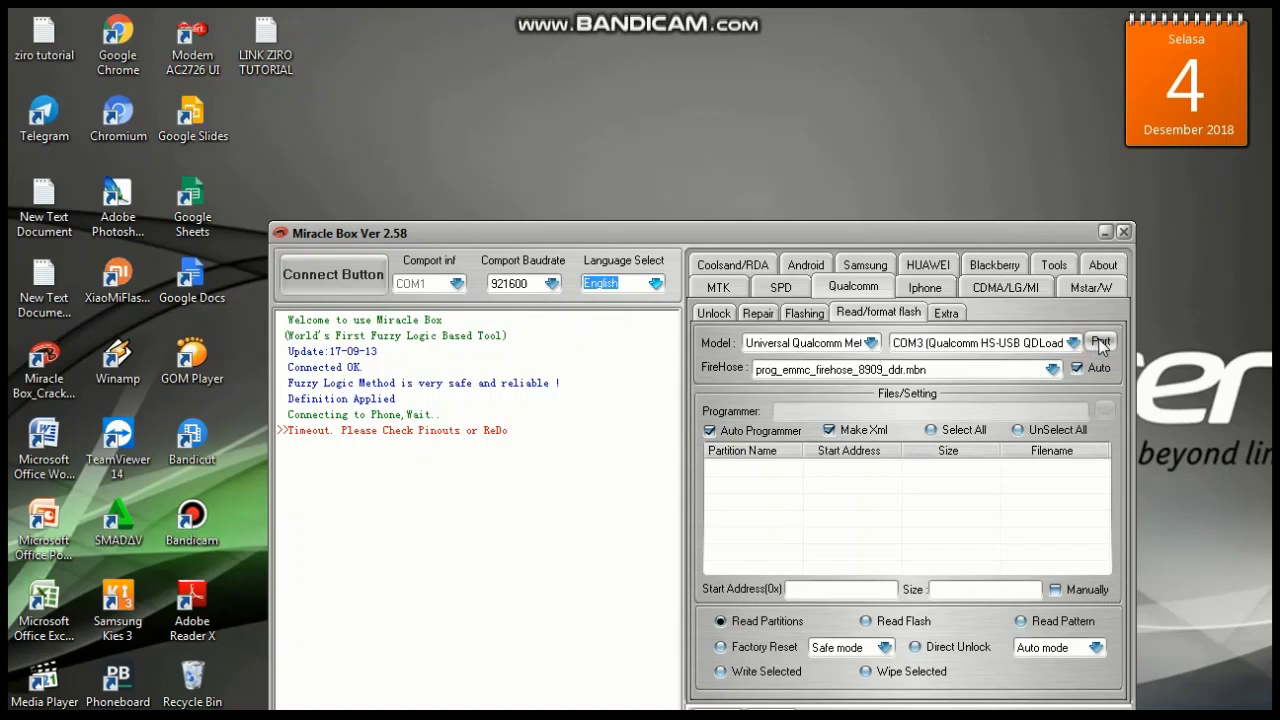
{"action": "left_click", "coordinate": [1073, 343]}
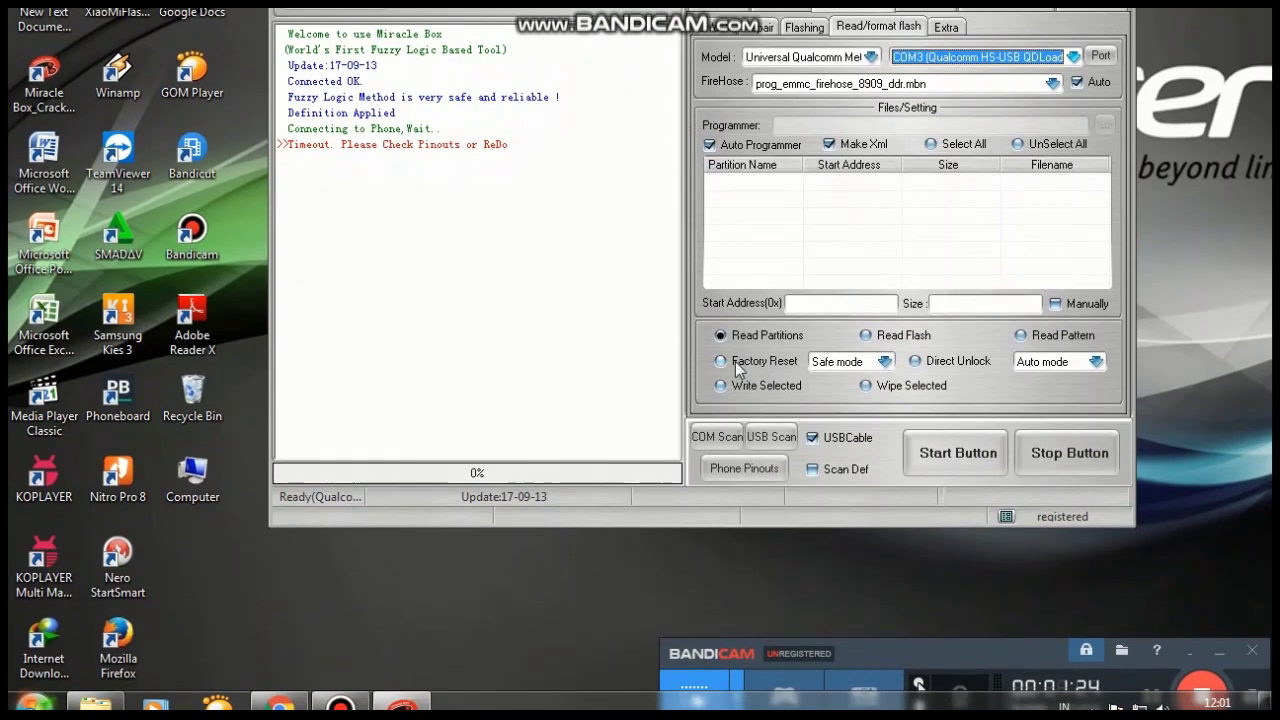
Step: Run a Factory Reset in Safe mode on the connected phone and mark the last line of the log
{"action": "left_click", "coordinate": [746, 362]}
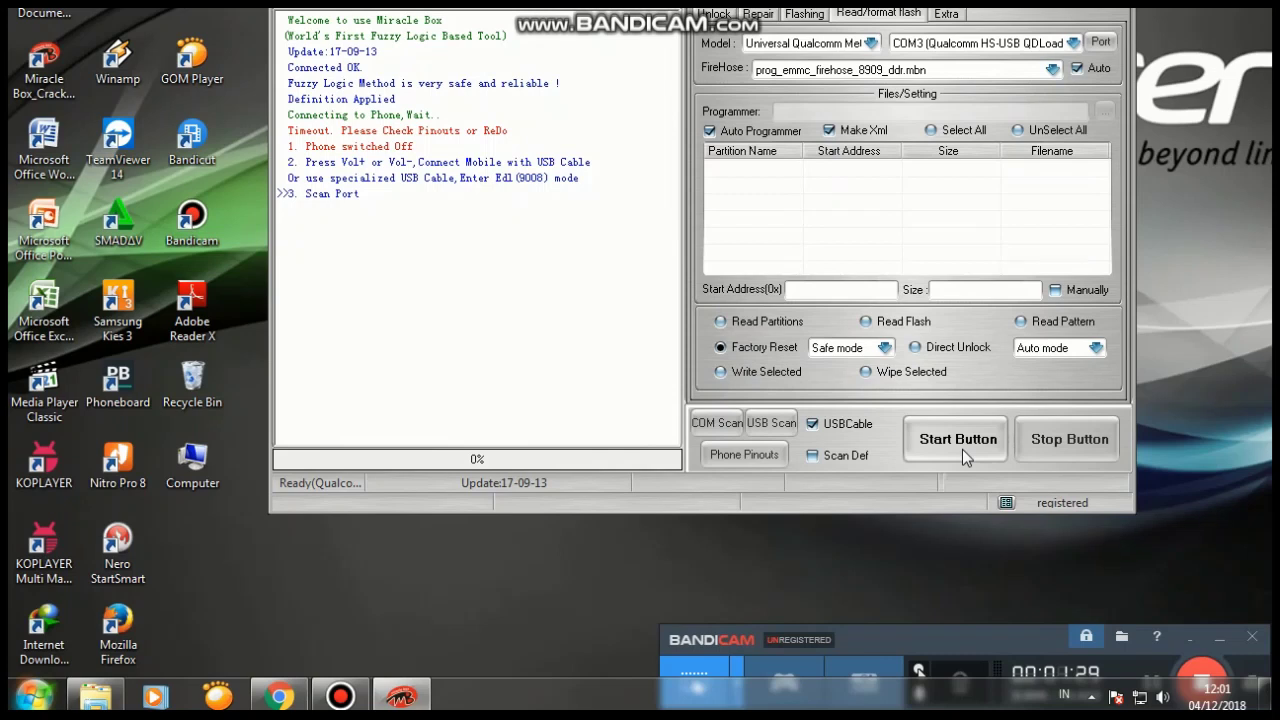
{"action": "left_click", "coordinate": [960, 455]}
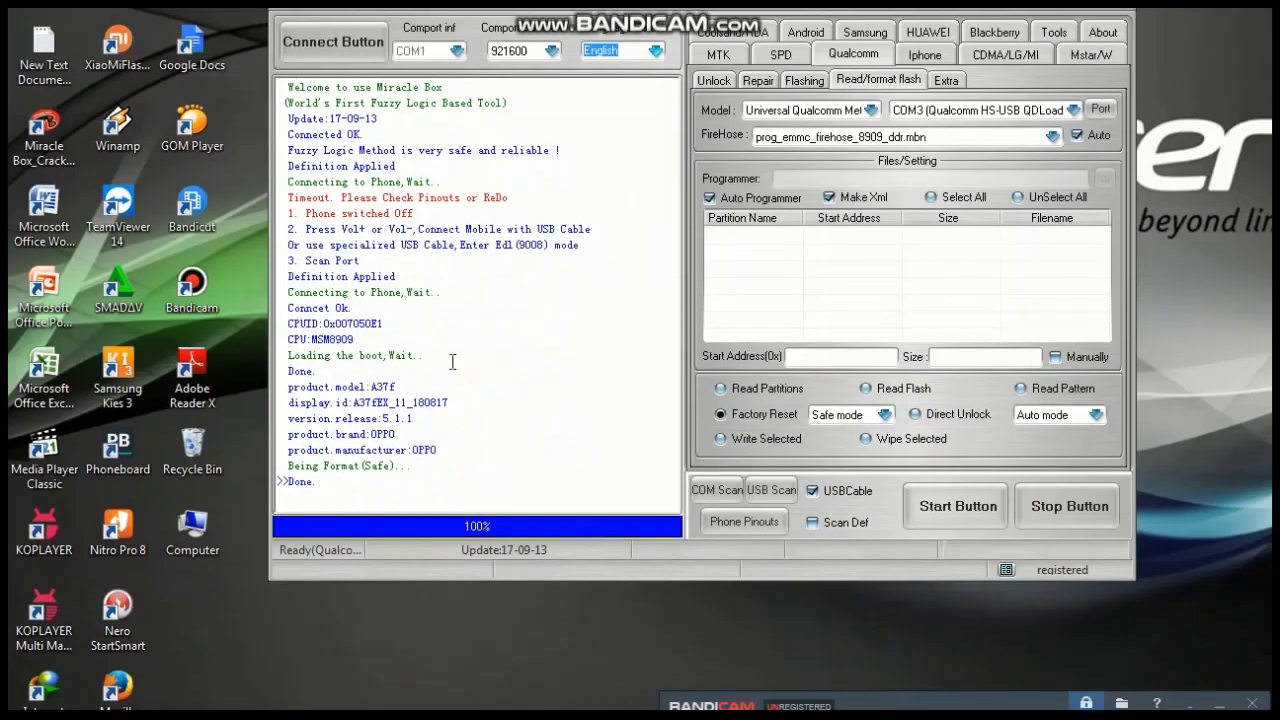
{"action": "double_click", "coordinate": [310, 499]}
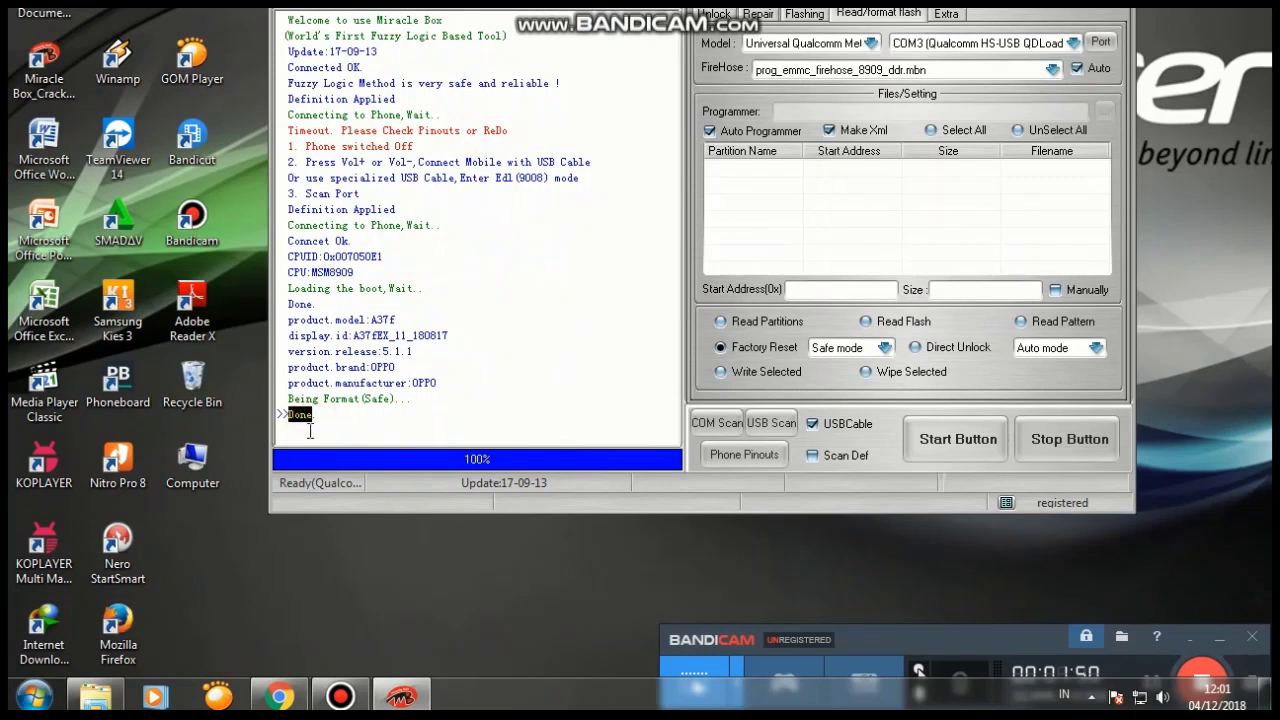